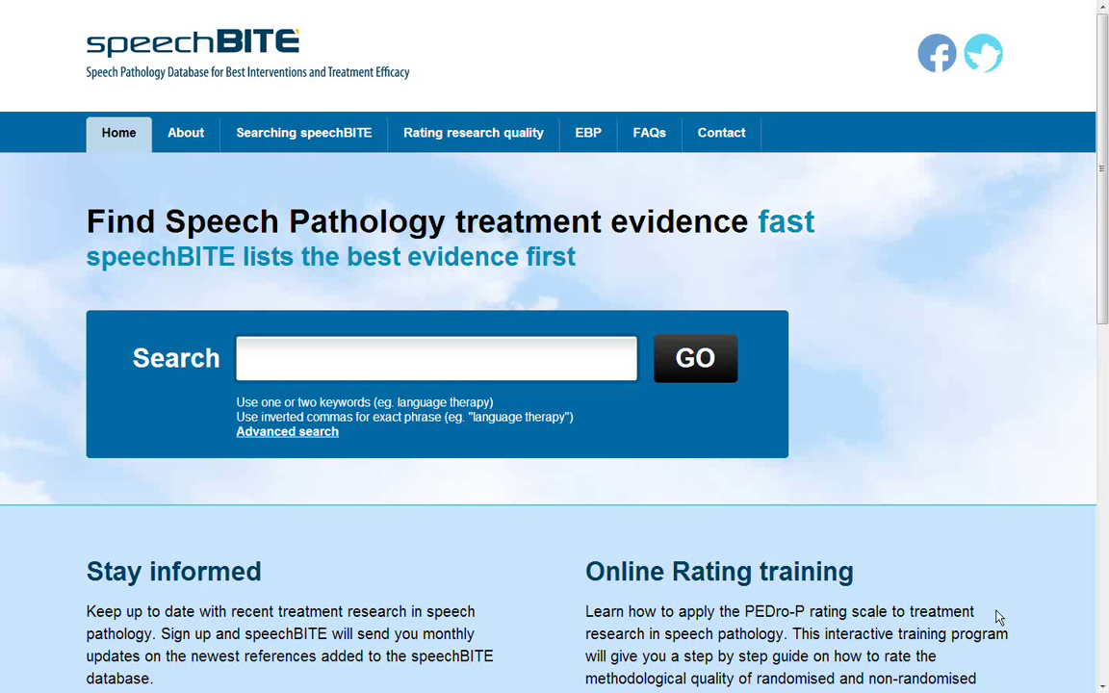
# - Run a simple keyword search for 'aphasia' (563 results), then return to the home page
pyautogui.click(376, 357)
pyautogui.write('aphas')
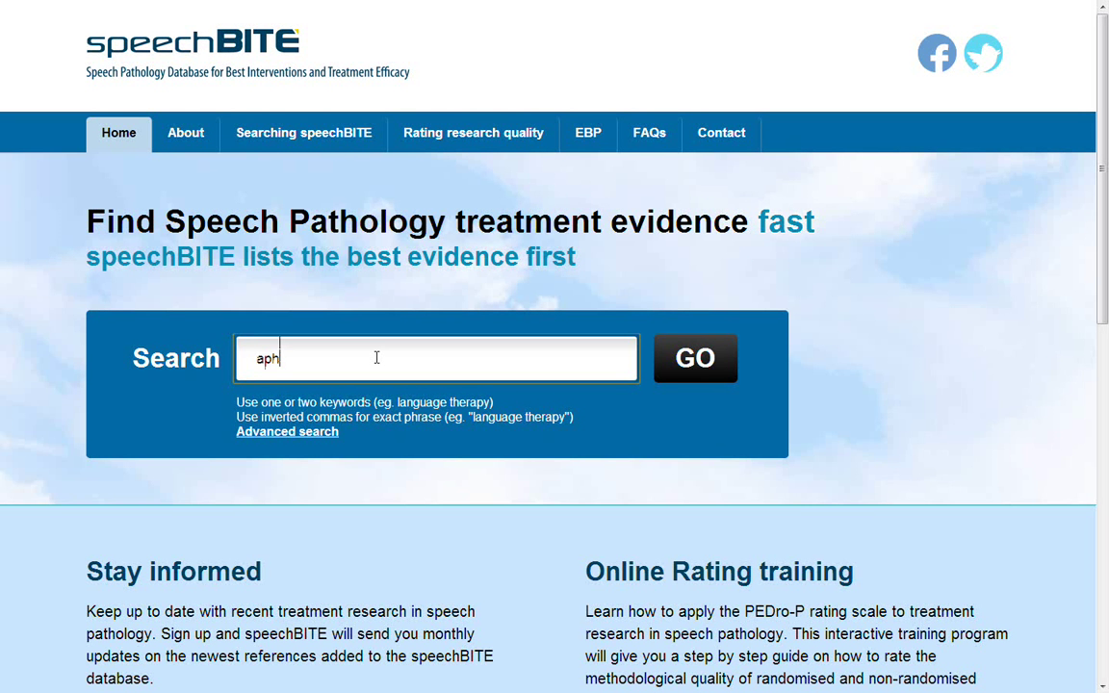
pyautogui.write('ia')
pyautogui.click(698, 364)
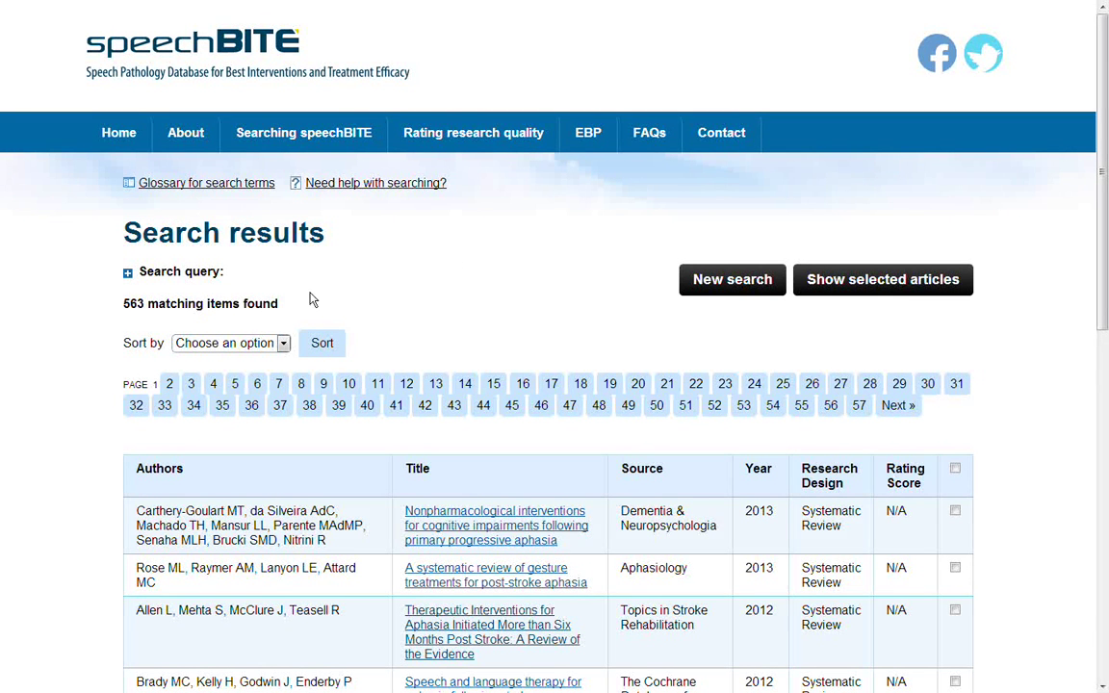
pyautogui.click(106, 137)
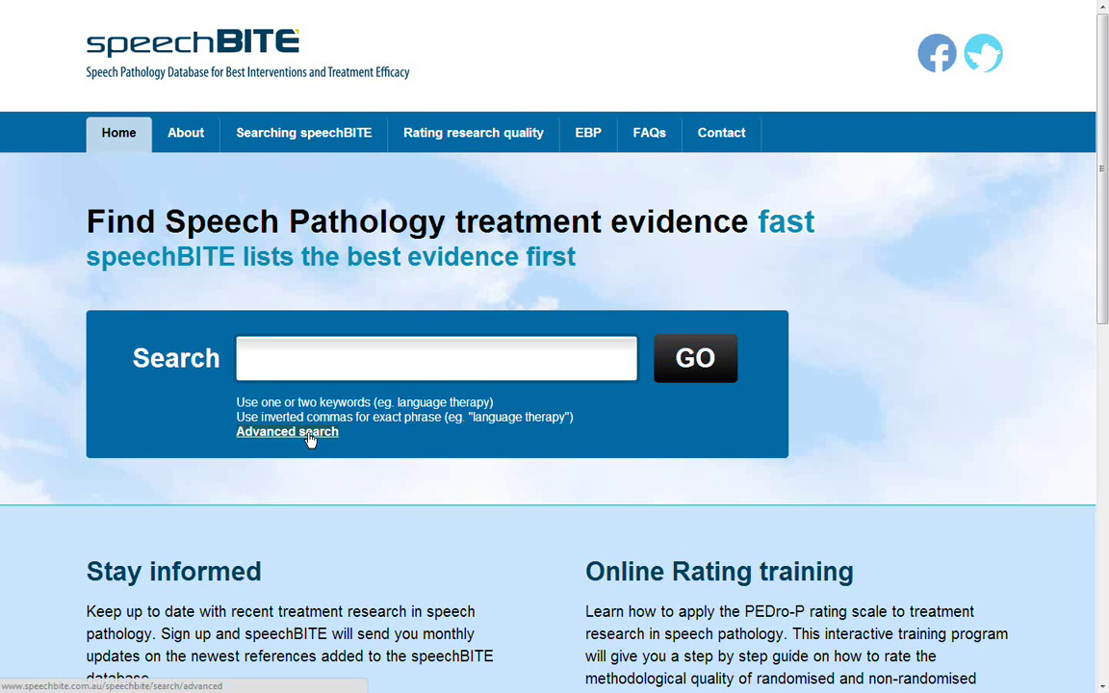
# - Go through the Searching speechBITE page to the empty Advanced search form
pyautogui.click(303, 142)
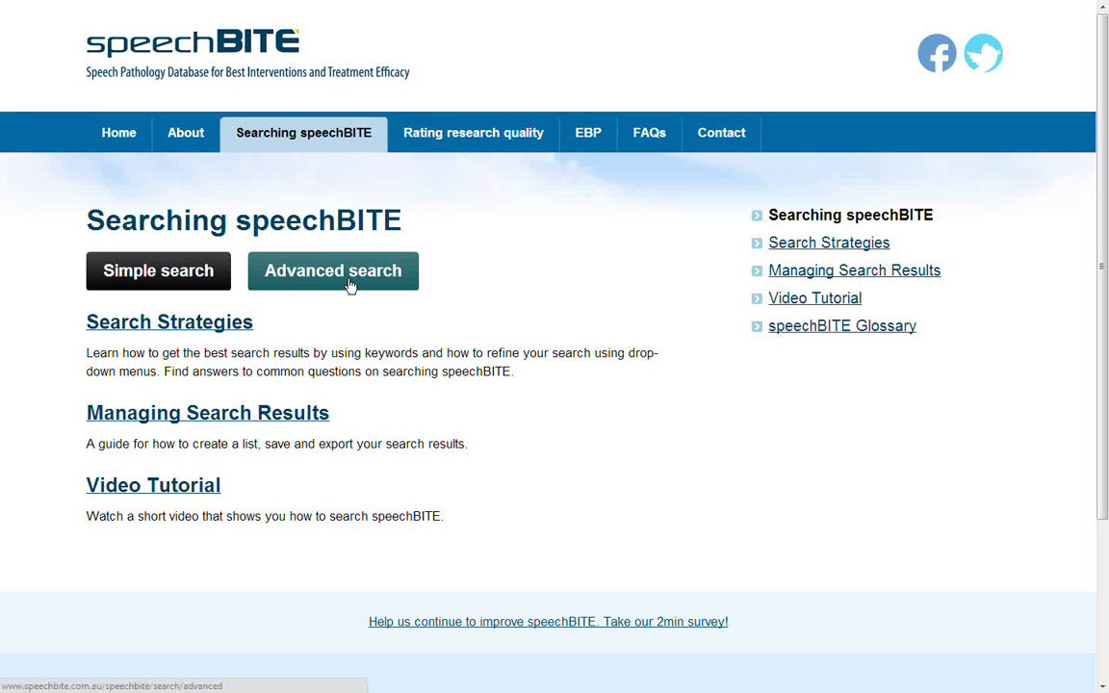
pyautogui.click(352, 281)
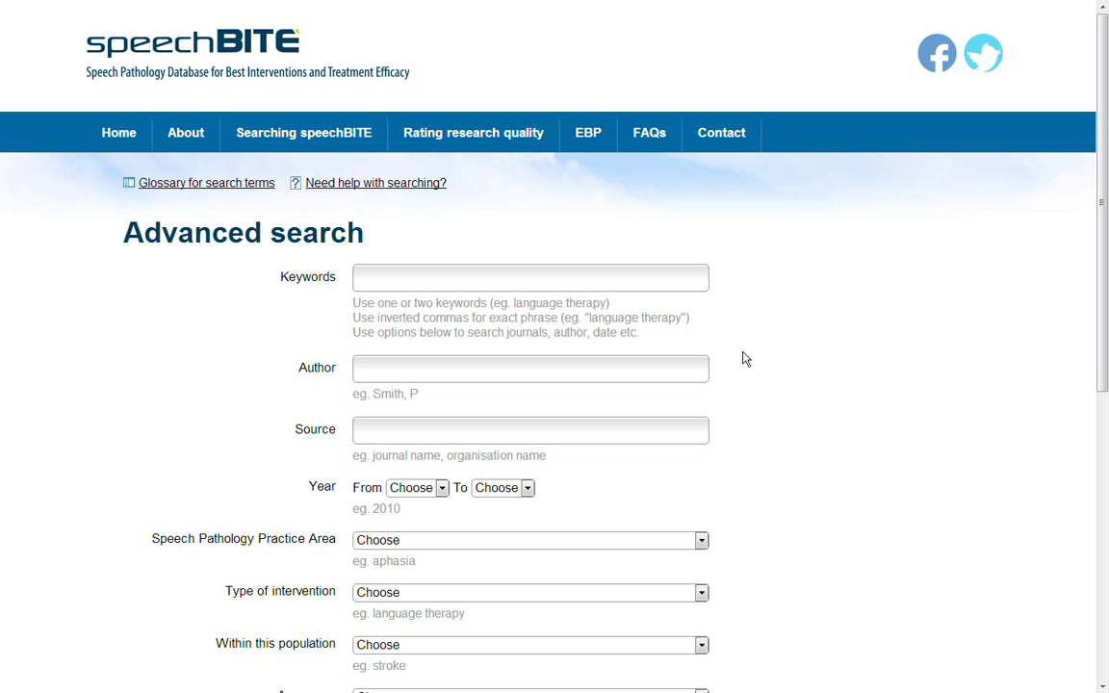
# - Enter 'constraint' as the advanced search keyword
pyautogui.click(606, 280)
pyautogui.write('constrain')
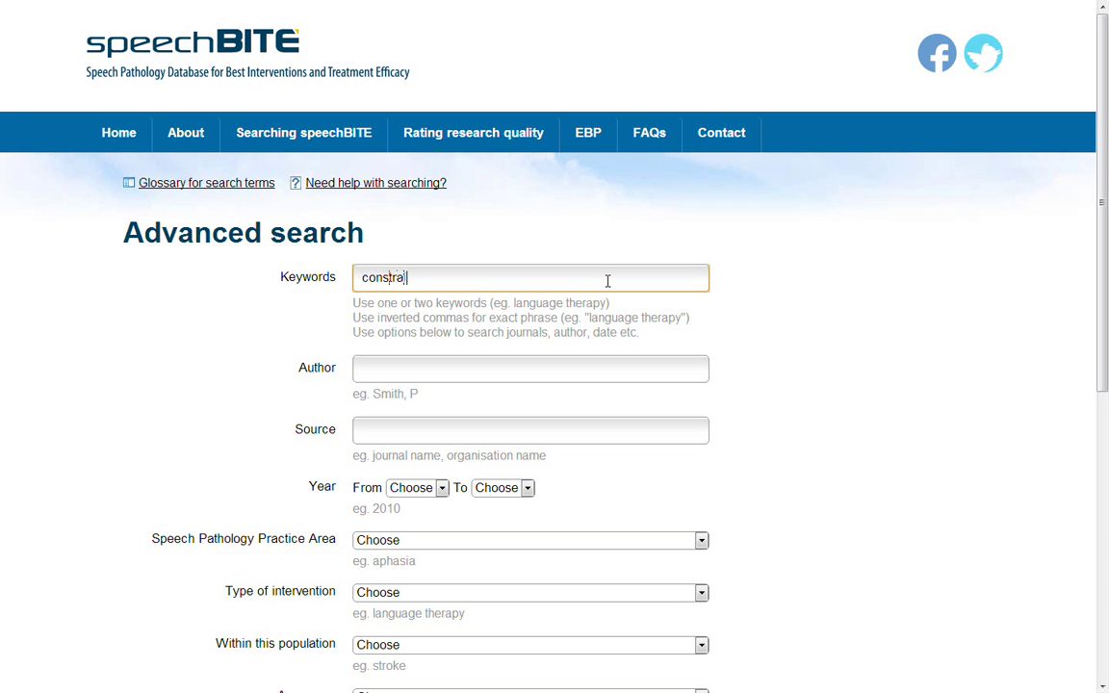
pyautogui.write('t')
pyautogui.click(832, 383)
pyautogui.scroll(-1, 835, 385)
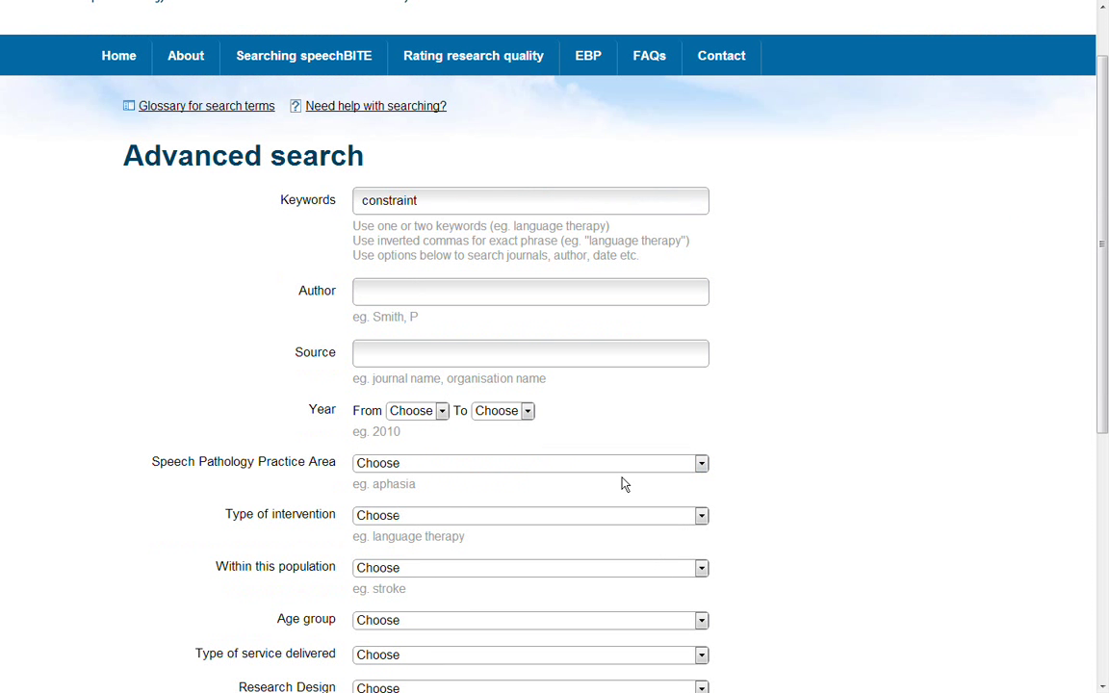
# - Limit the search to Aphasia, Language therapy and Stroke/CVA, then run it for 25 results
pyautogui.click(702, 464)
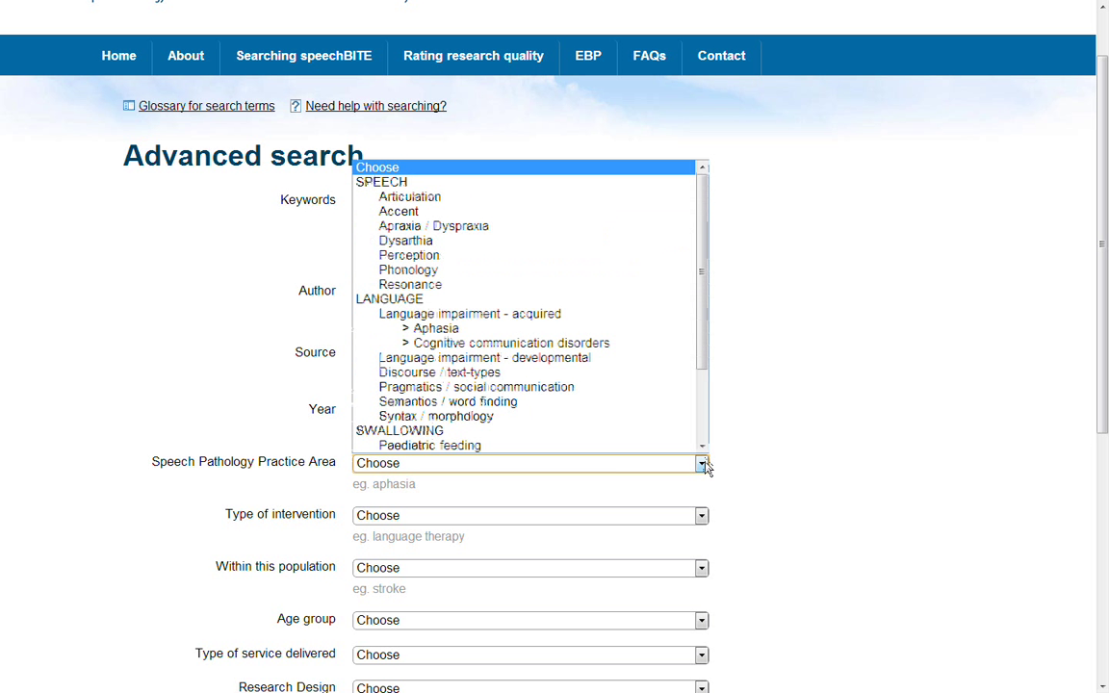
pyautogui.click(463, 330)
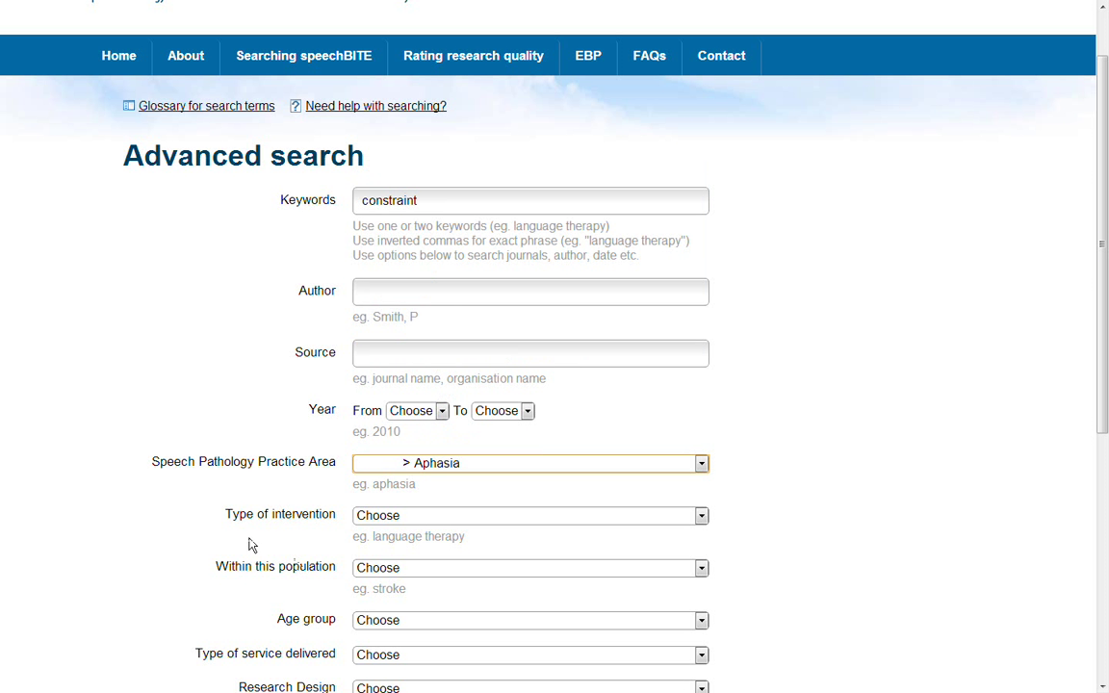
pyautogui.click(702, 517)
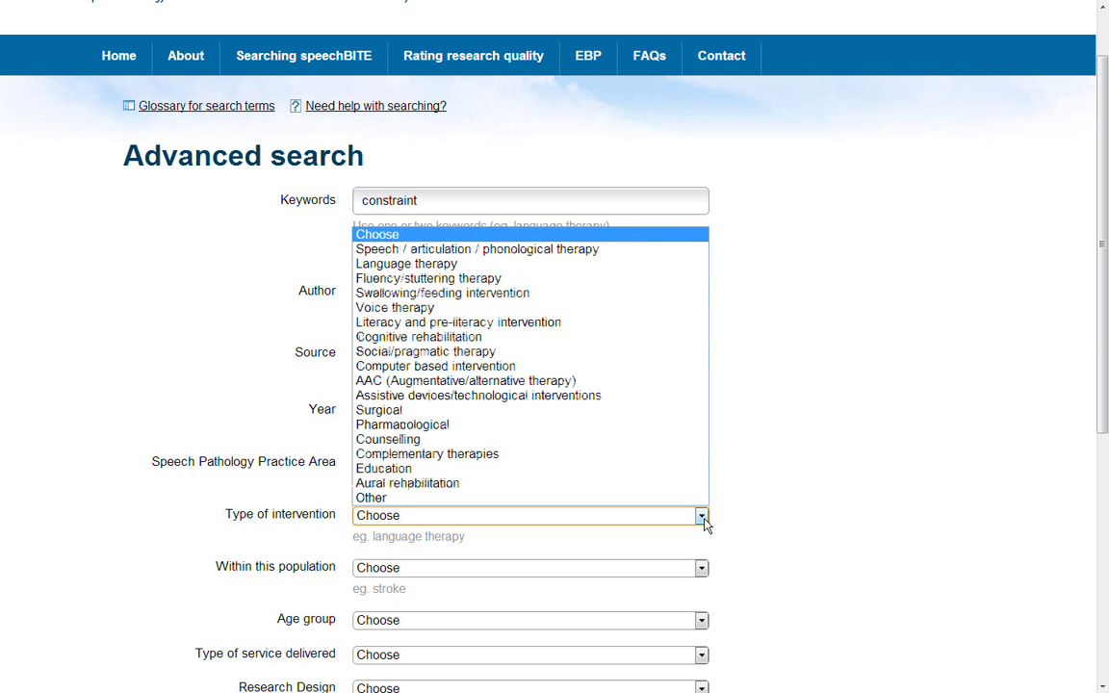
pyautogui.click(444, 266)
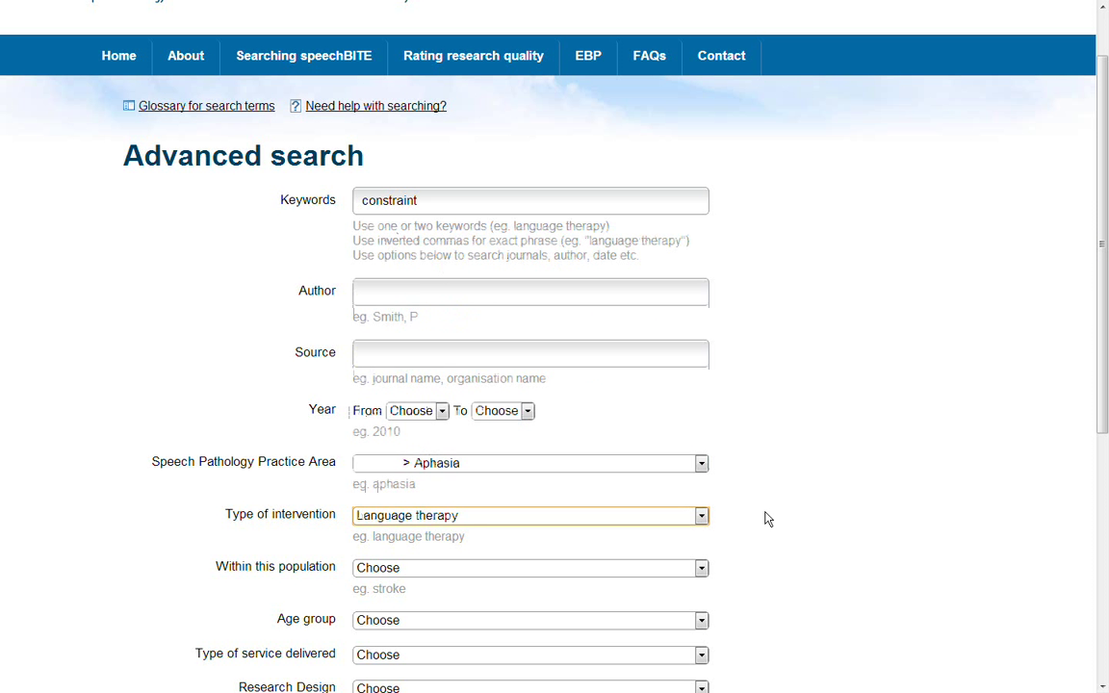
pyautogui.click(701, 568)
pyautogui.moveTo(706, 444); pyautogui.dragTo(705, 495)
pyautogui.click(388, 507)
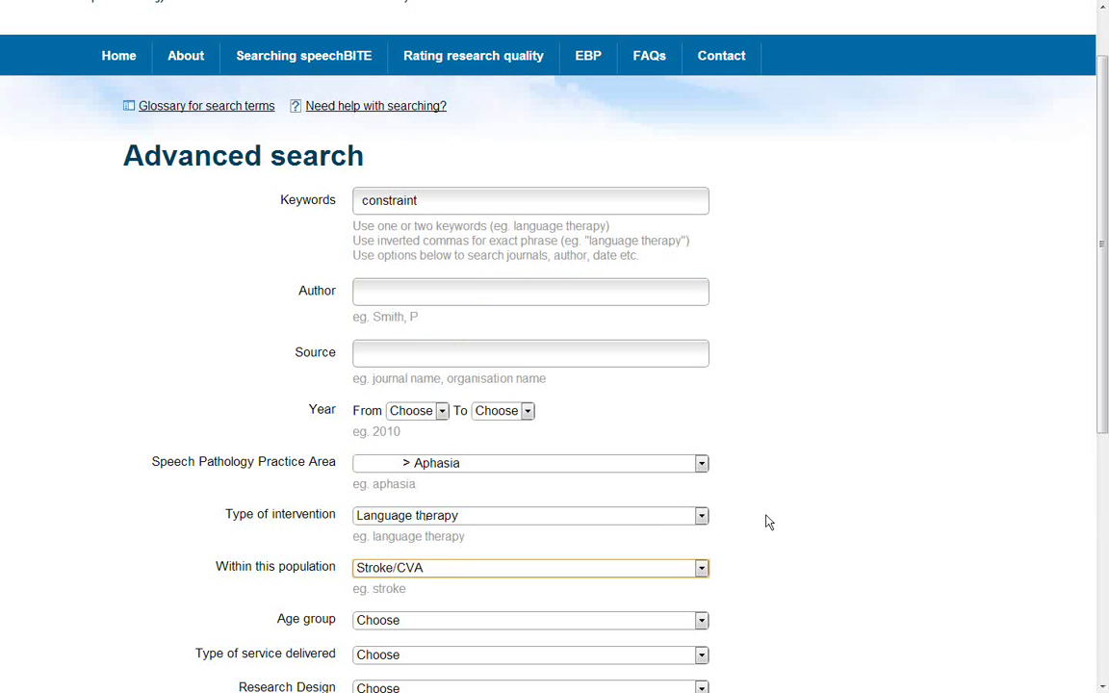
pyautogui.scroll(-1, 775, 520)
pyautogui.scroll(-2, 784, 518)
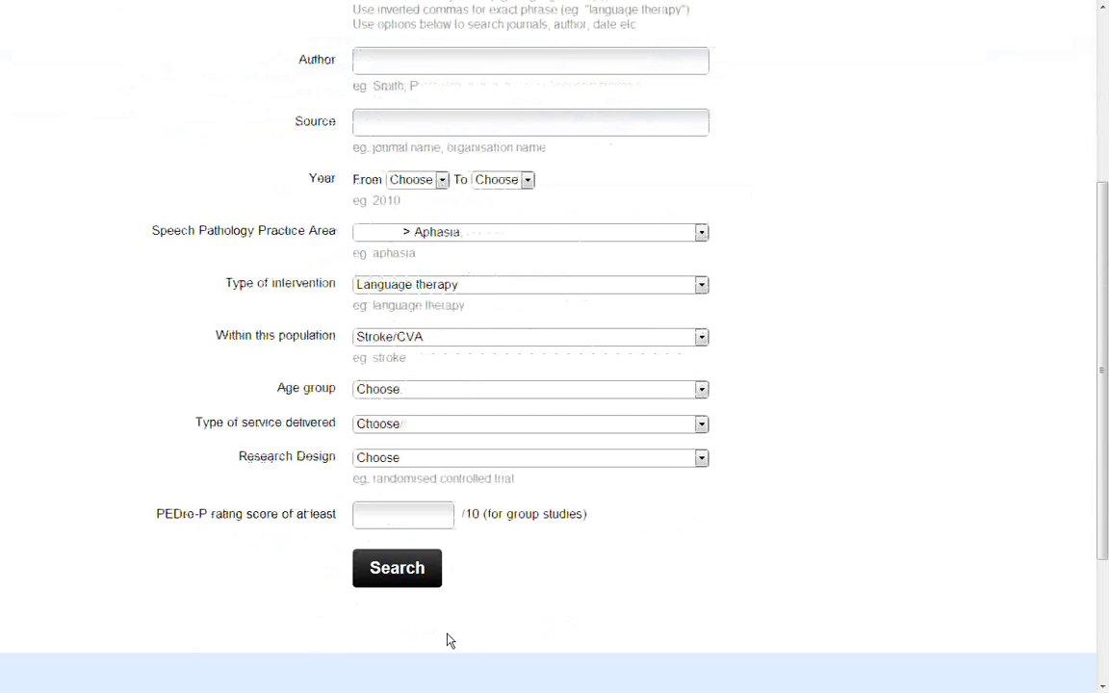
pyautogui.click(402, 575)
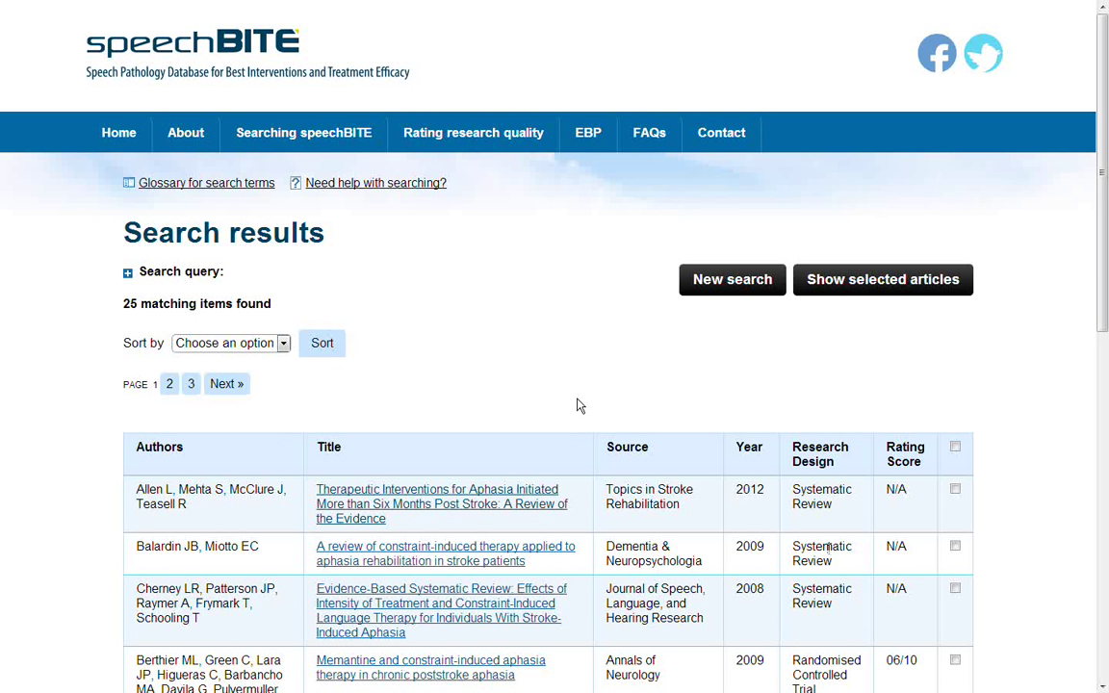
pyautogui.click(455, 506)
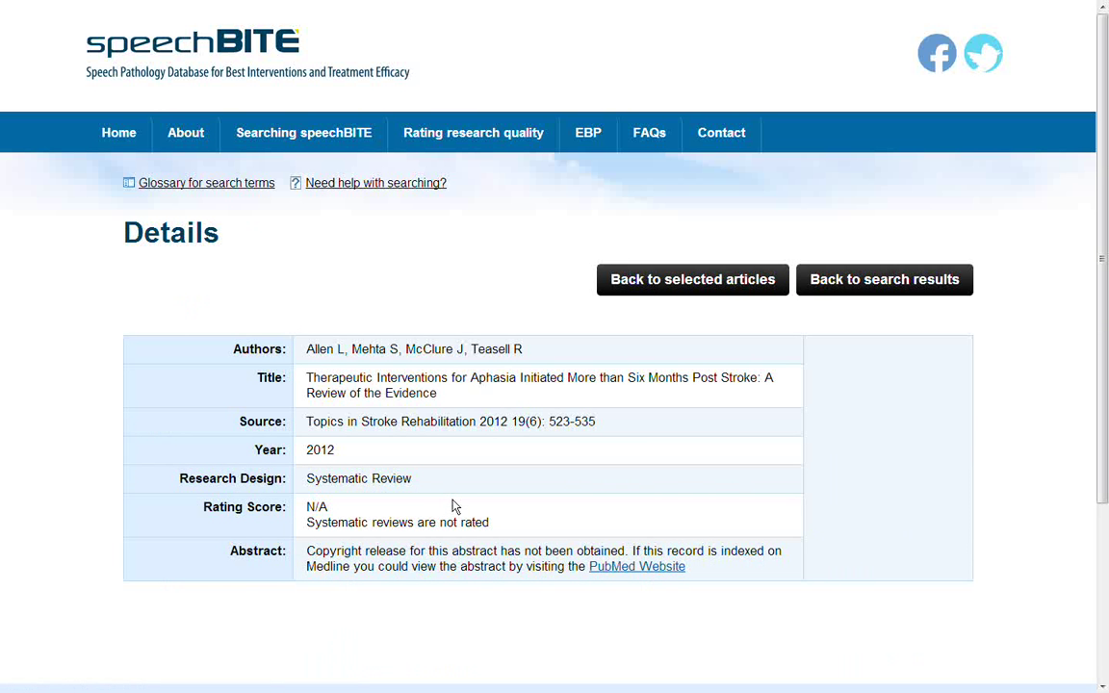
pyautogui.click(880, 282)
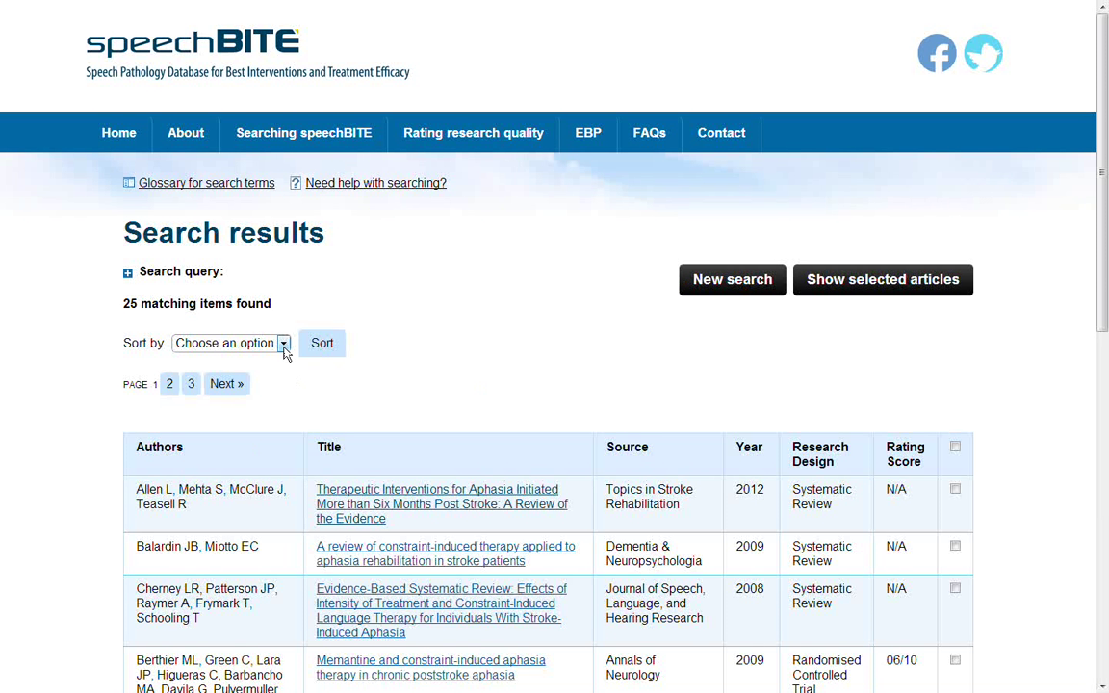
# - Sort the results by Research Design and browse them, systematic reviews listed first
pyautogui.click(284, 345)
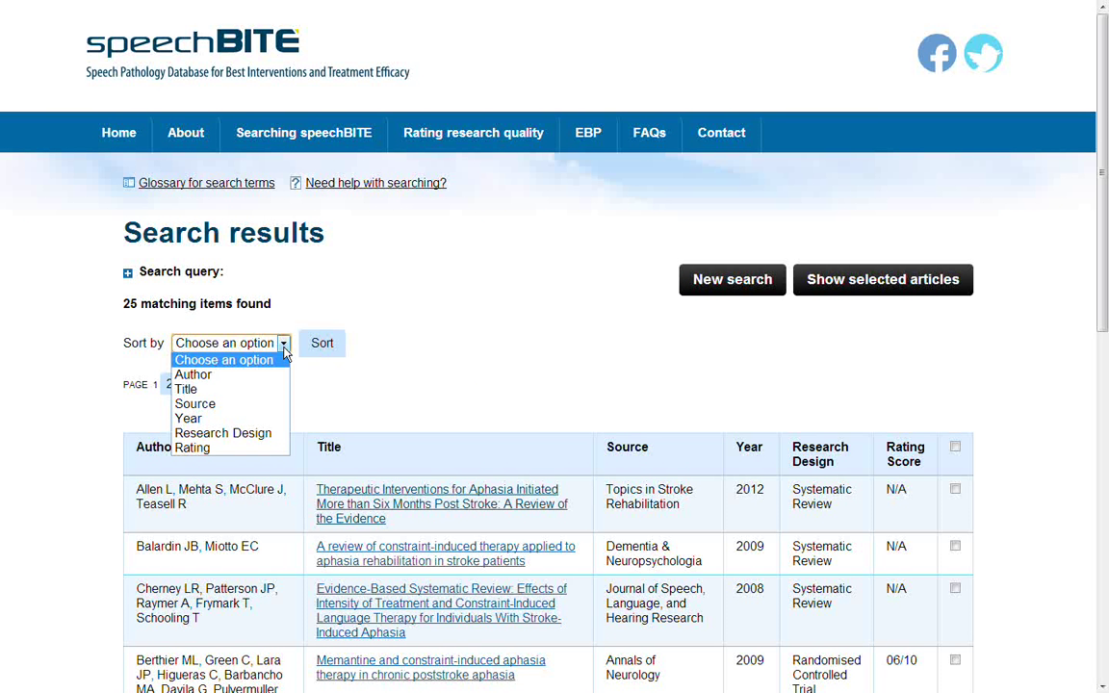
pyautogui.click(217, 433)
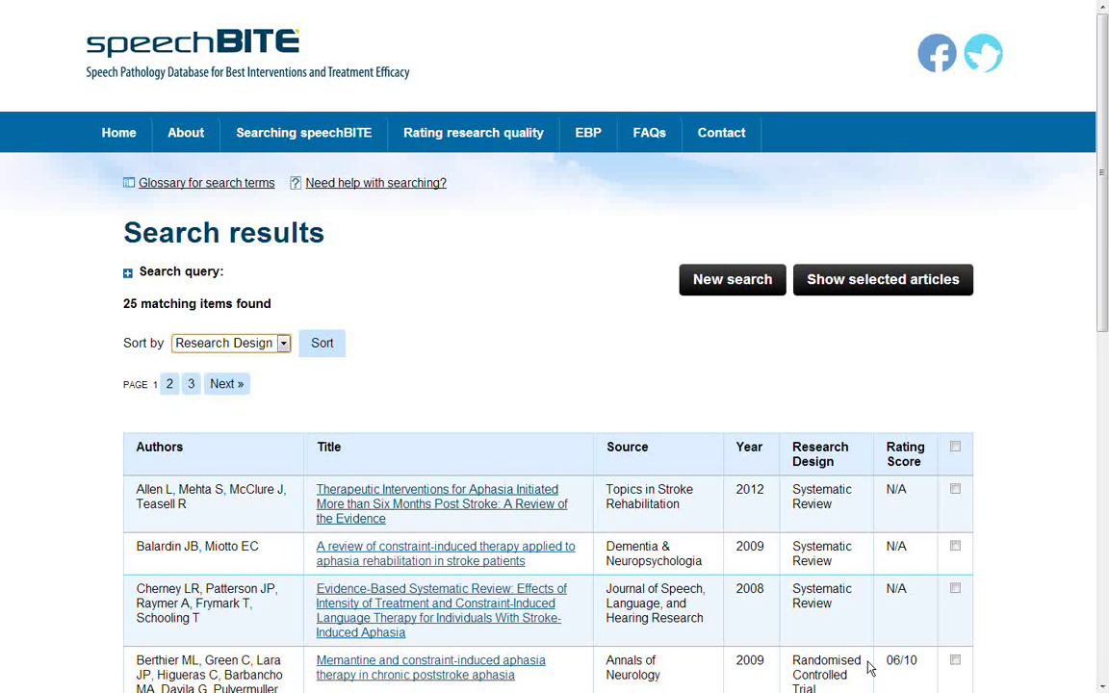
pyautogui.scroll(-3, 997, 633)
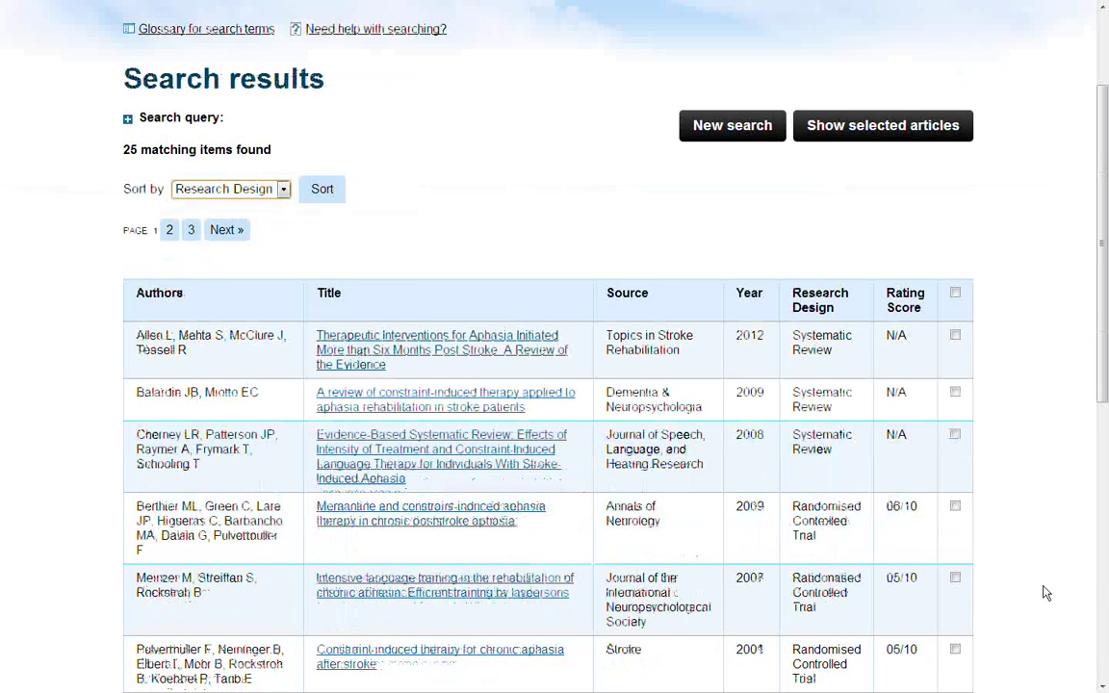
pyautogui.scroll(-1, 1047, 591)
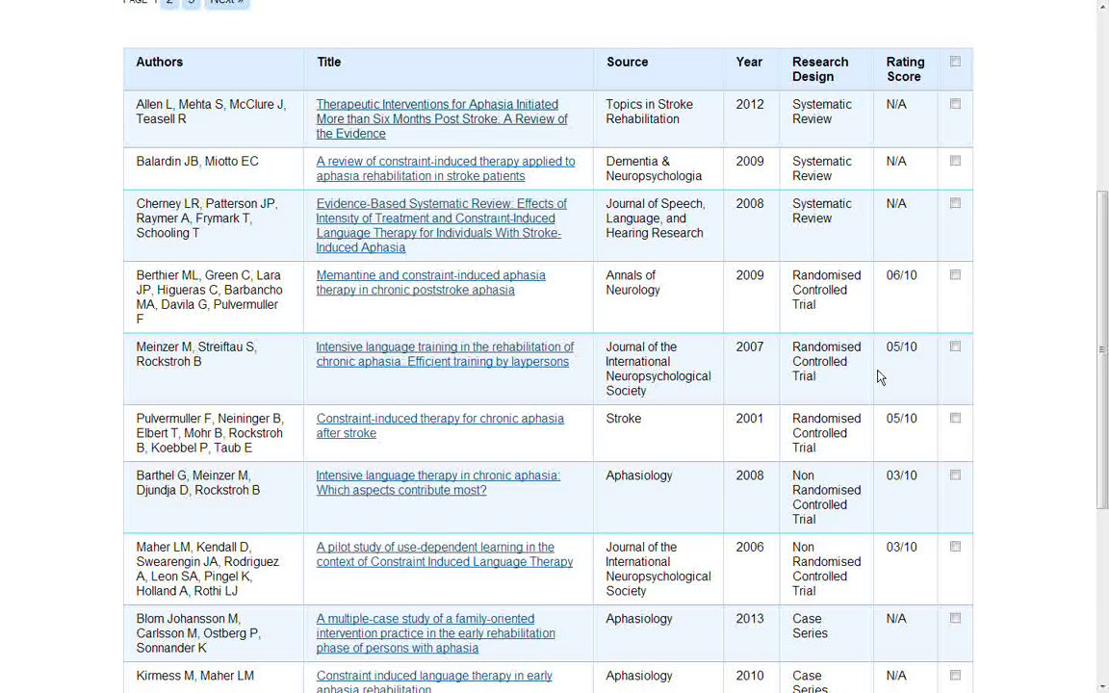
pyautogui.scroll(5, 1032, 364)
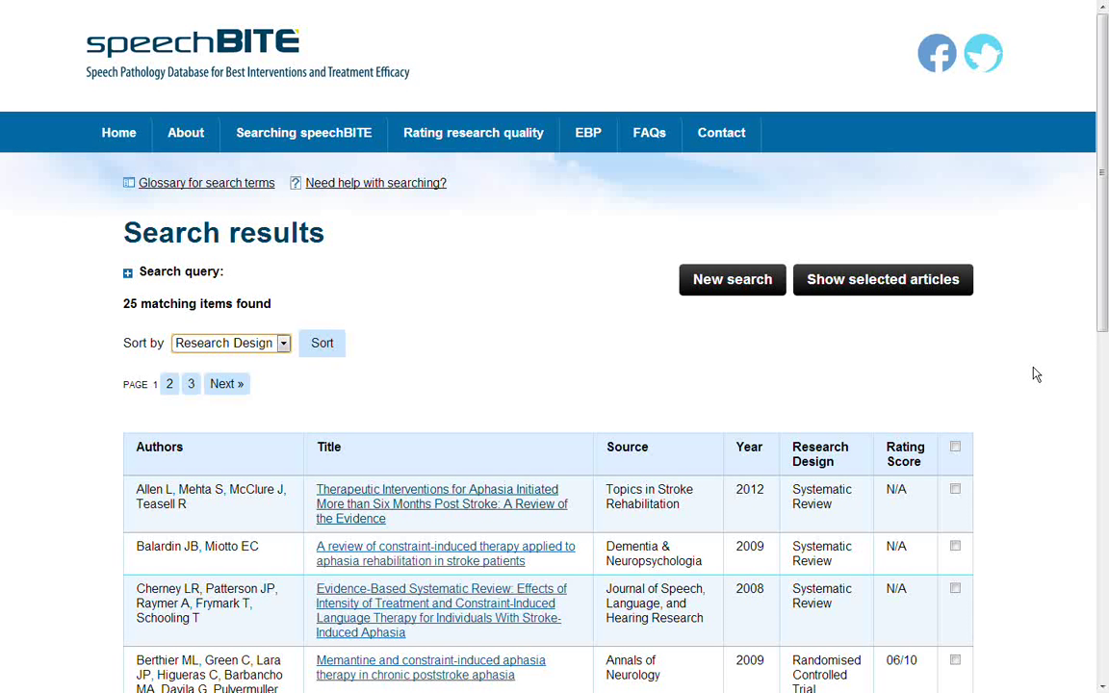
# - Tick the Allen, Balardin, Cherney and Berthier results, then select all and clear the selection
pyautogui.click(956, 489)
pyautogui.click(955, 547)
pyautogui.click(954, 589)
pyautogui.click(955, 660)
pyautogui.click(955, 447)
pyautogui.scroll(-3, 1017, 452)
pyautogui.scroll(2, 1017, 445)
pyautogui.click(955, 371)
# - Reselect Allen, Balardin, Cherney, Berthier and Meinzer and show the five selected articles
pyautogui.click(955, 412)
pyautogui.click(955, 468)
pyautogui.click(955, 511)
pyautogui.click(955, 583)
pyautogui.click(955, 655)
pyautogui.click(950, 205)
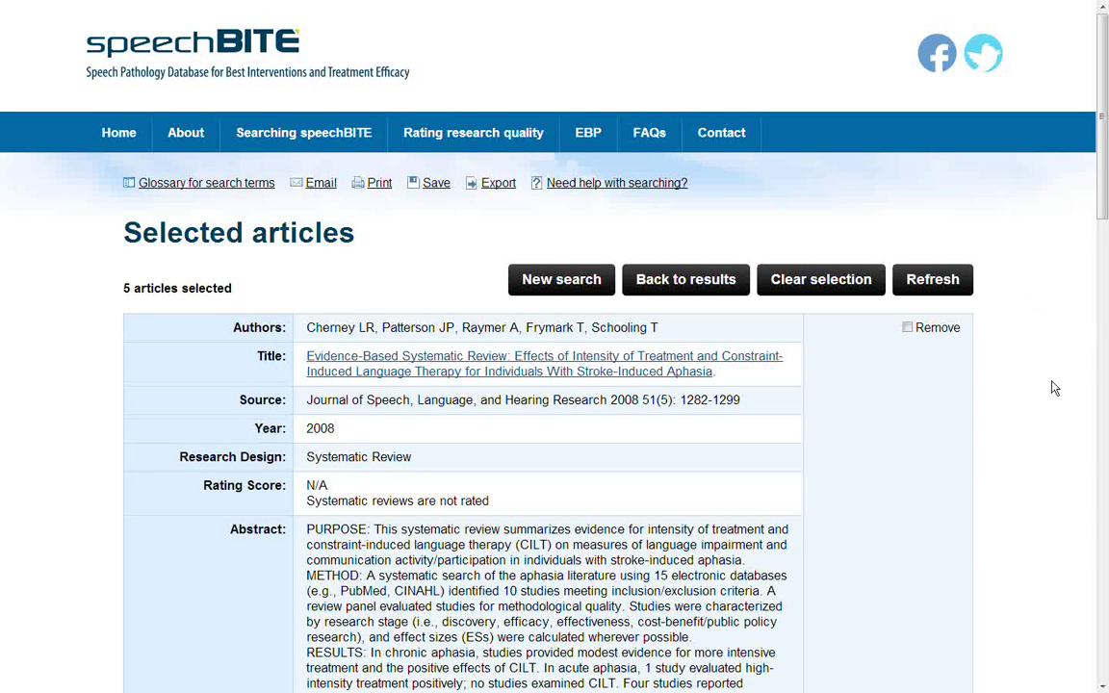
# - Remove the Meinzer 2007 trial from the selection and refresh, leaving 4 articles
pyautogui.scroll(-4, 1049, 373)
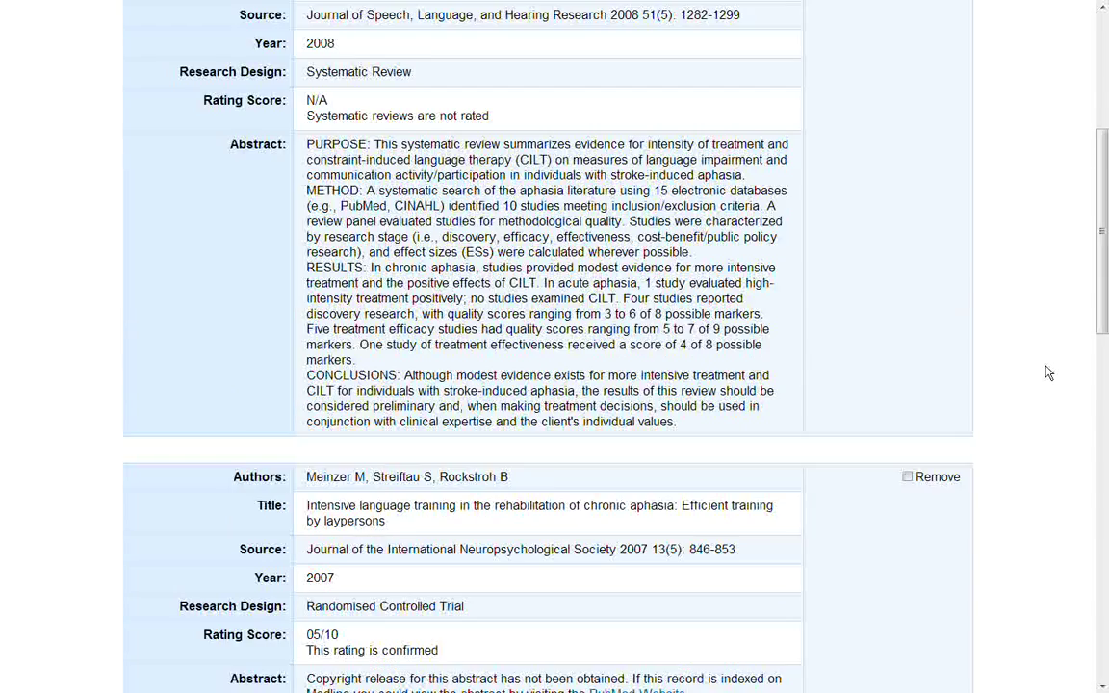
pyautogui.scroll(-2, 1048, 373)
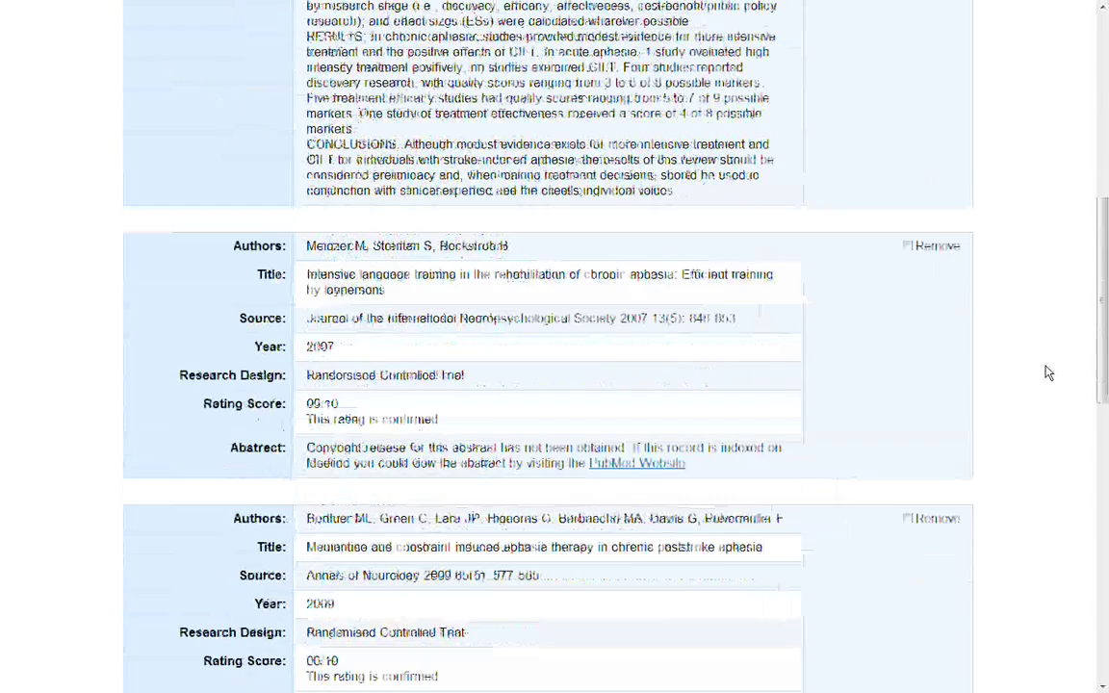
pyautogui.click(907, 246)
pyautogui.scroll(5, 1042, 258)
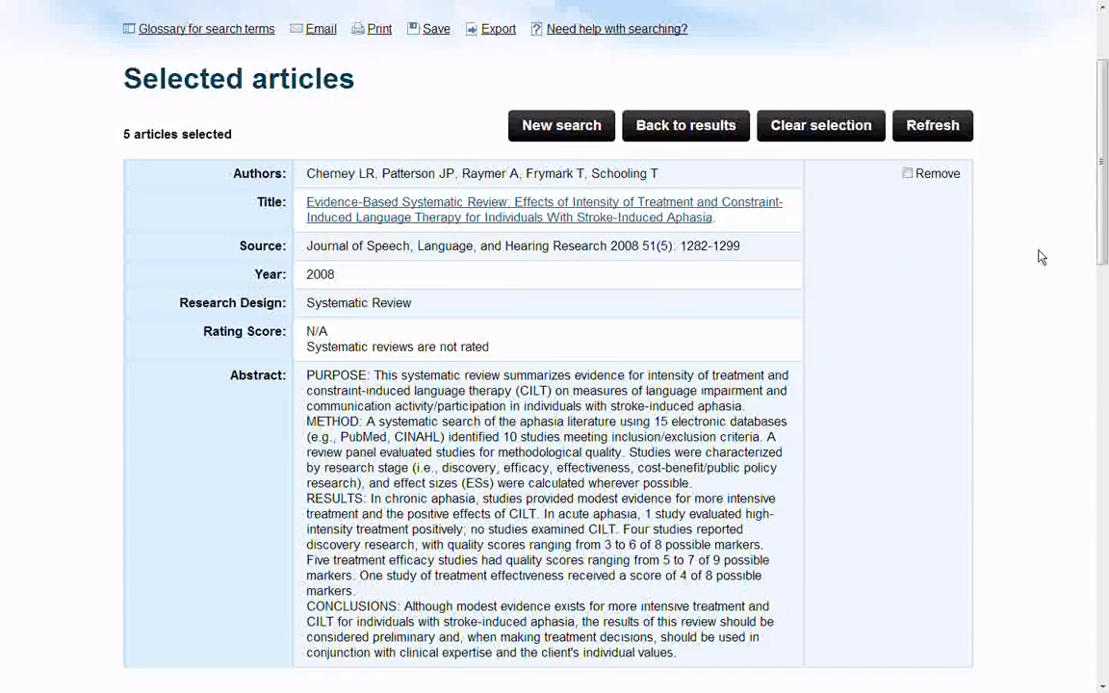
pyautogui.scroll(1, 1039, 255)
pyautogui.click(934, 206)
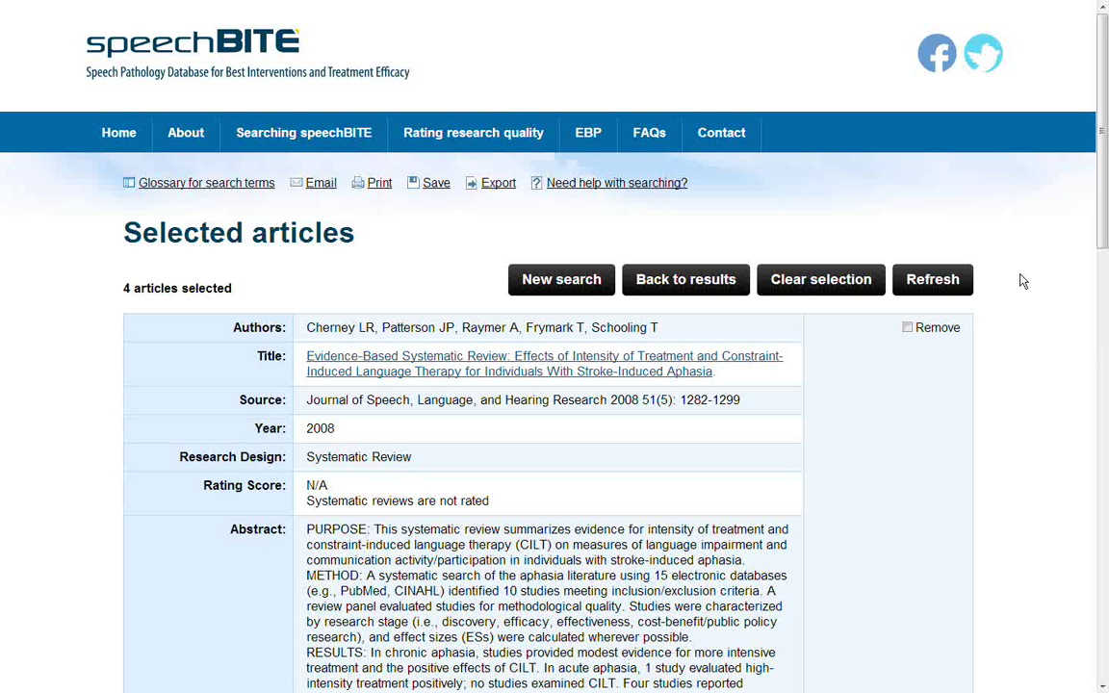
# - Export the four selected articles as an RIS file and open it in EndNote
pyautogui.click(320, 184)
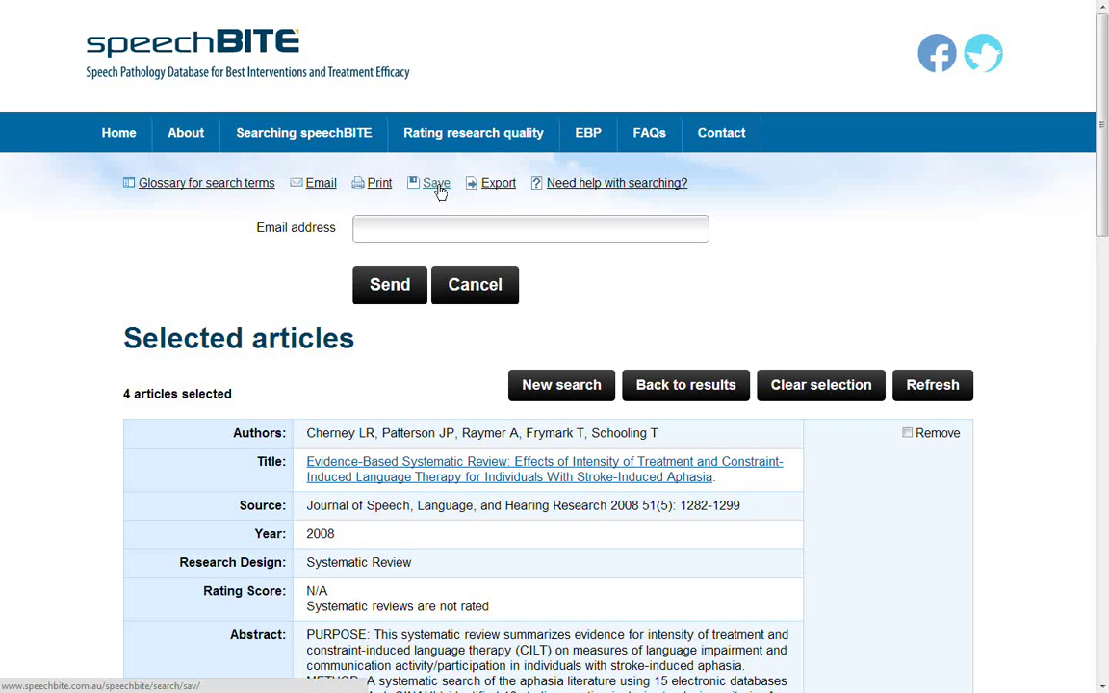
pyautogui.click(503, 189)
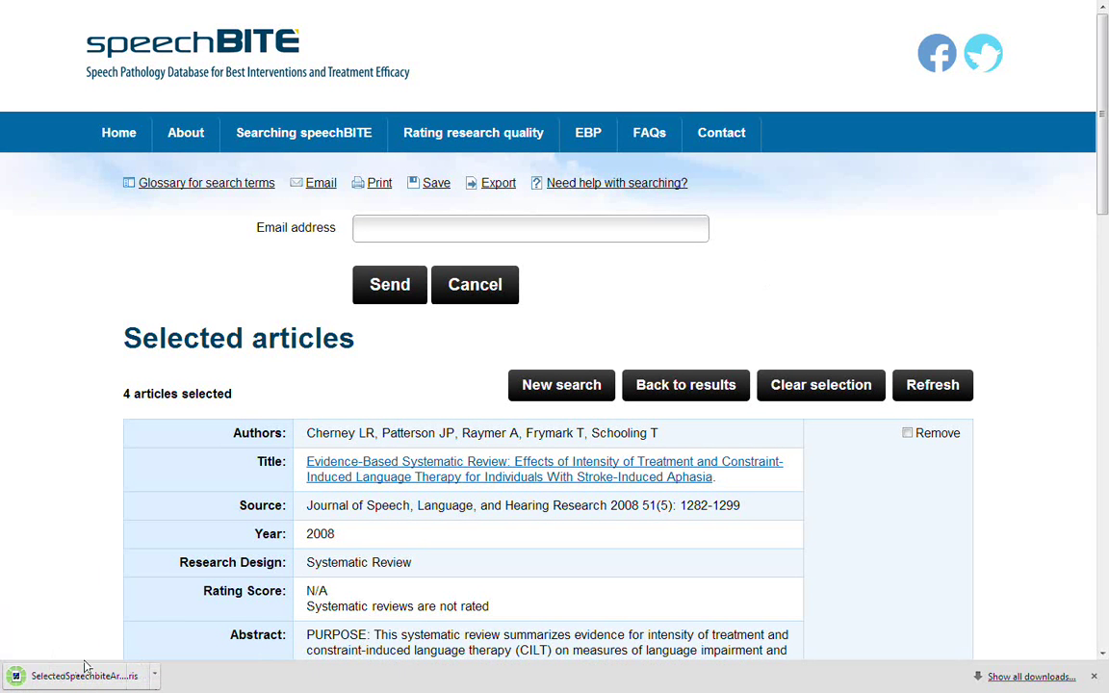
pyautogui.click(93, 681)
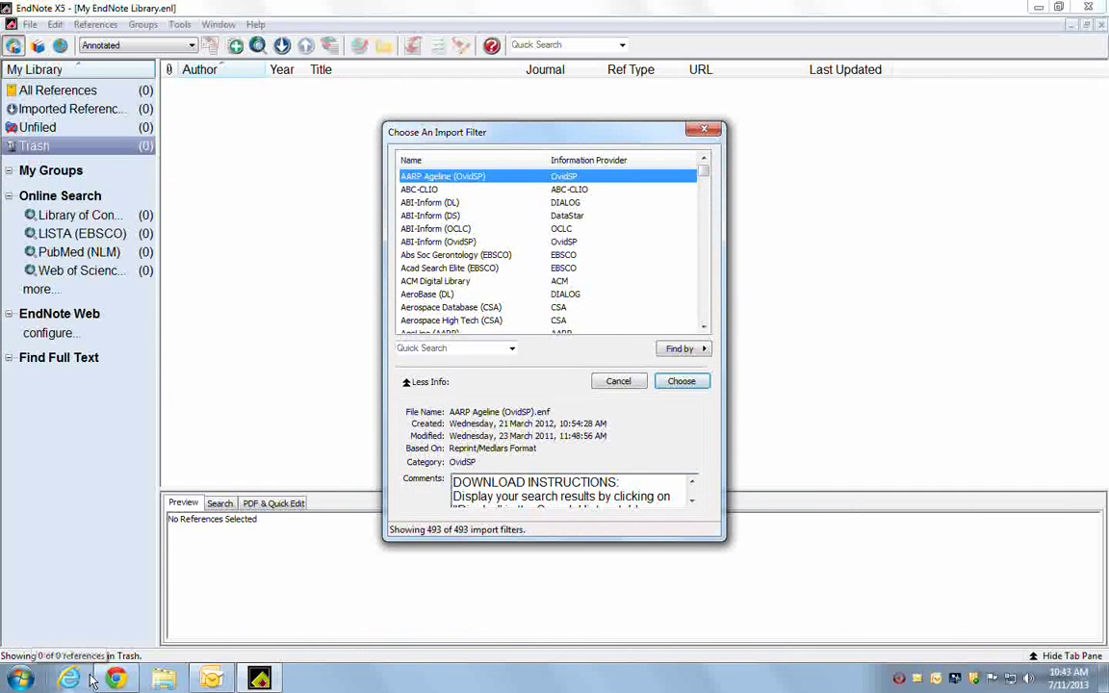
# - Import the RIS file into EndNote X5 using the RefMan RIS filter
pyautogui.click(415, 348)
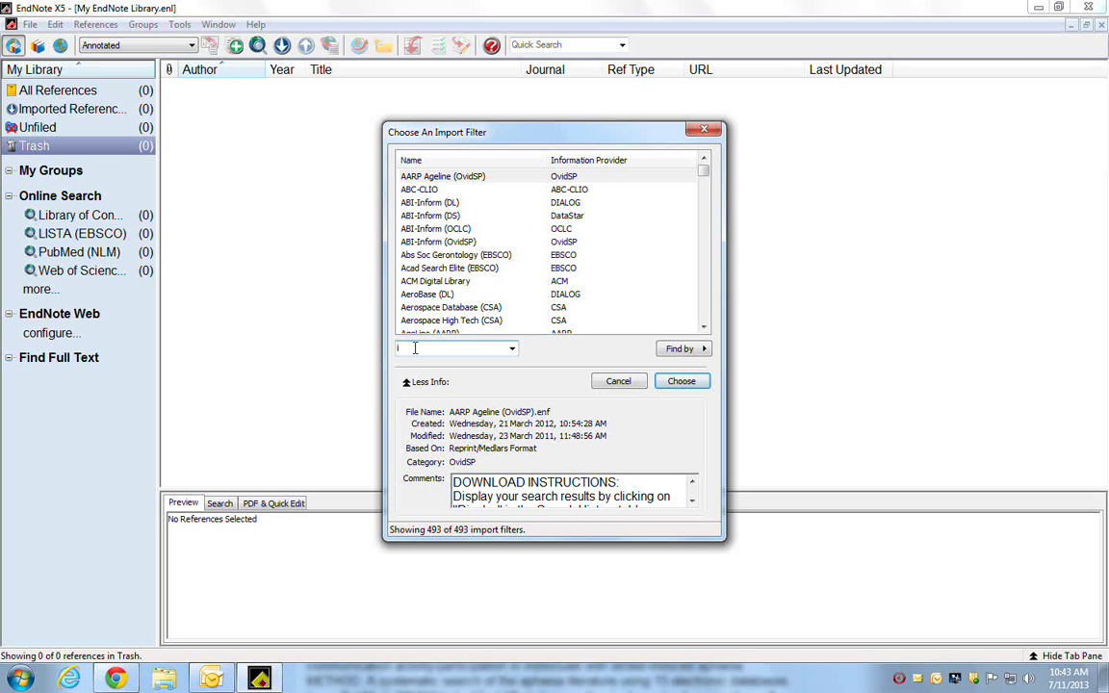
pyautogui.write('ris')
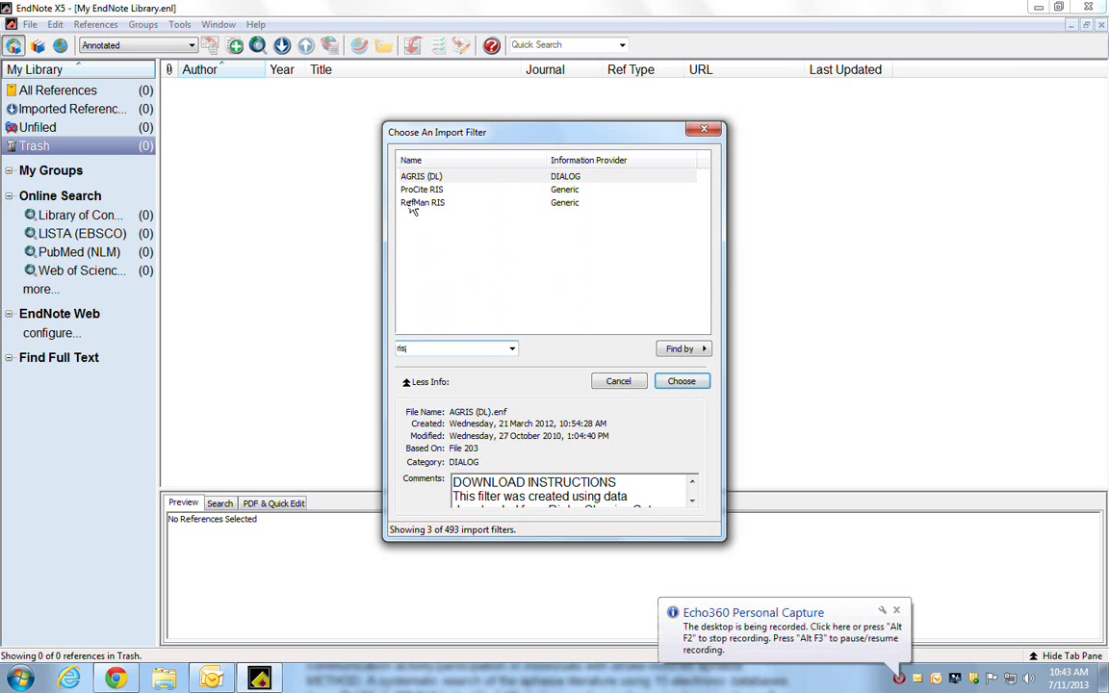
pyautogui.click(409, 204)
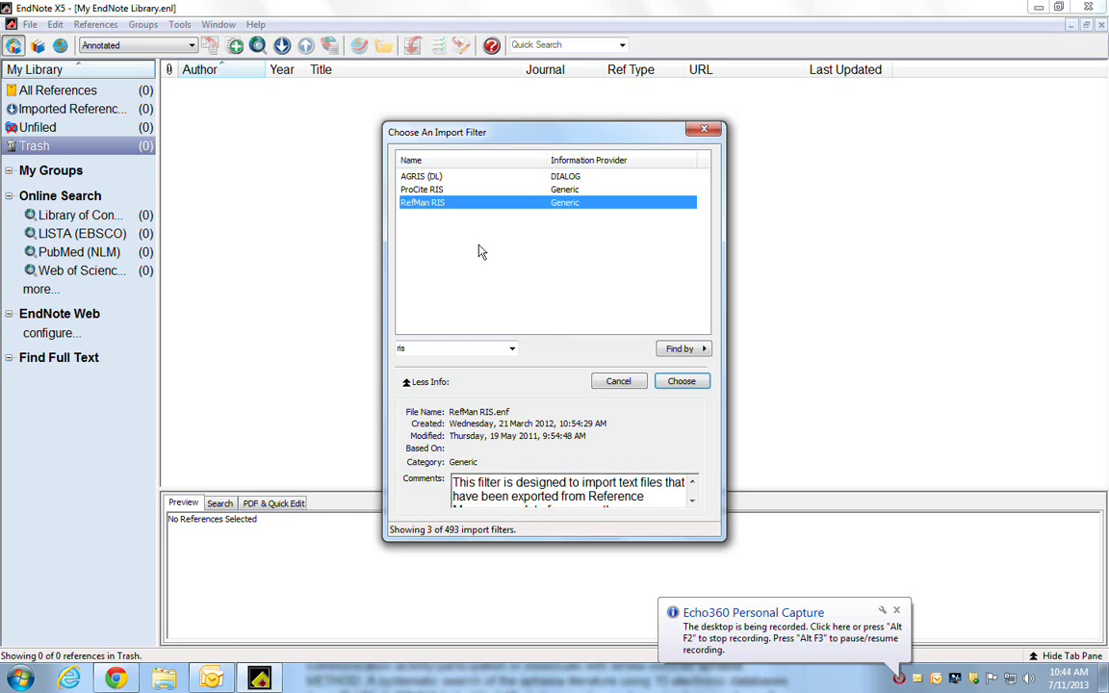
pyautogui.click(682, 381)
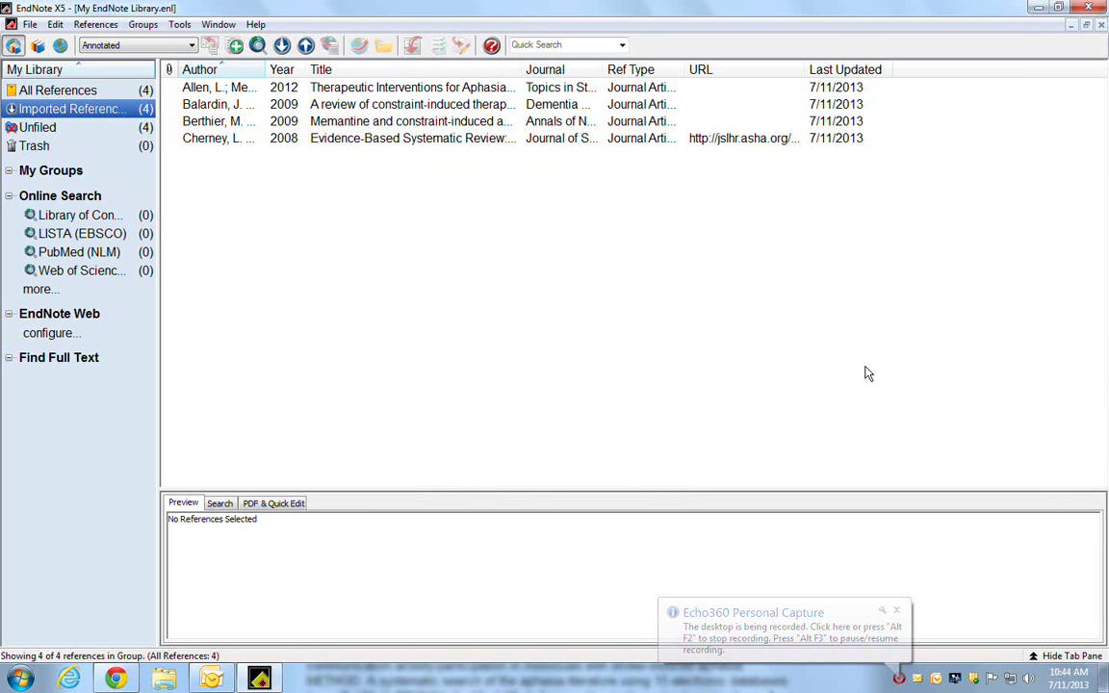
# - Preview the Allen, Balardin, Berthier and Cherney references one by one
pyautogui.click(202, 87)
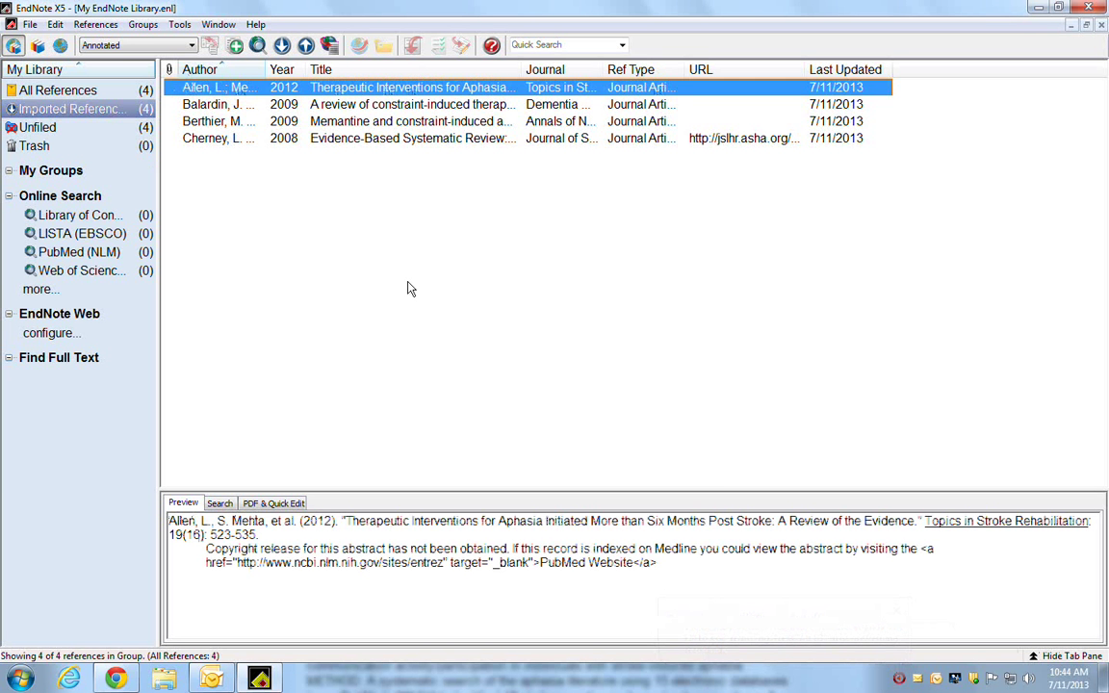
pyautogui.click(200, 104)
pyautogui.click(219, 122)
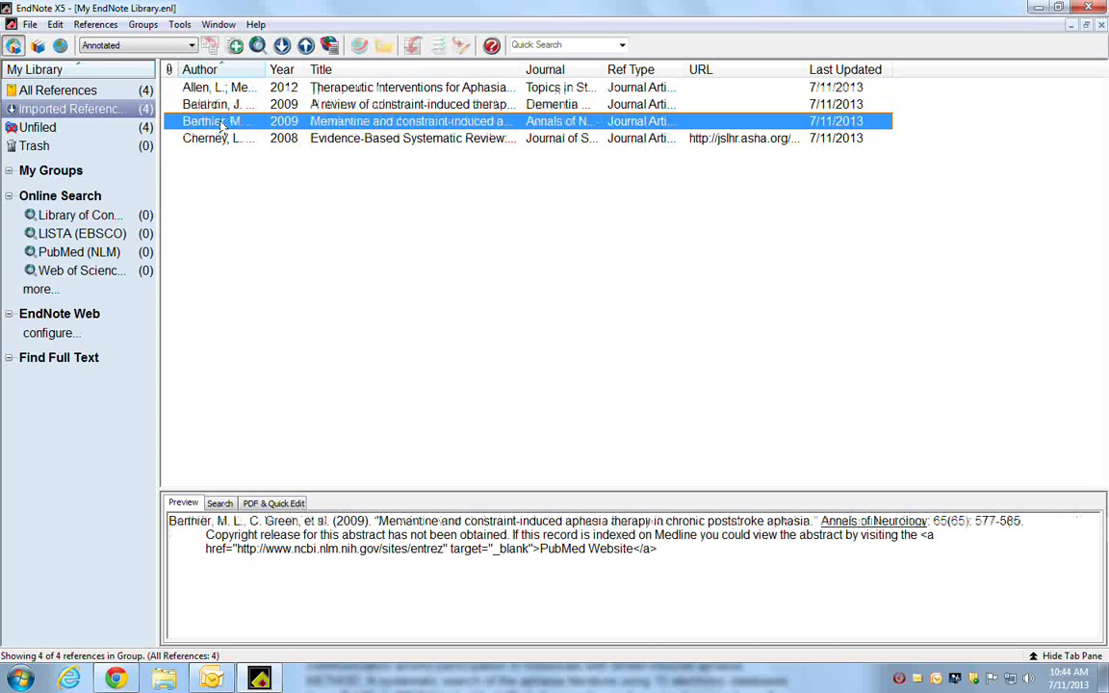
pyautogui.click(210, 137)
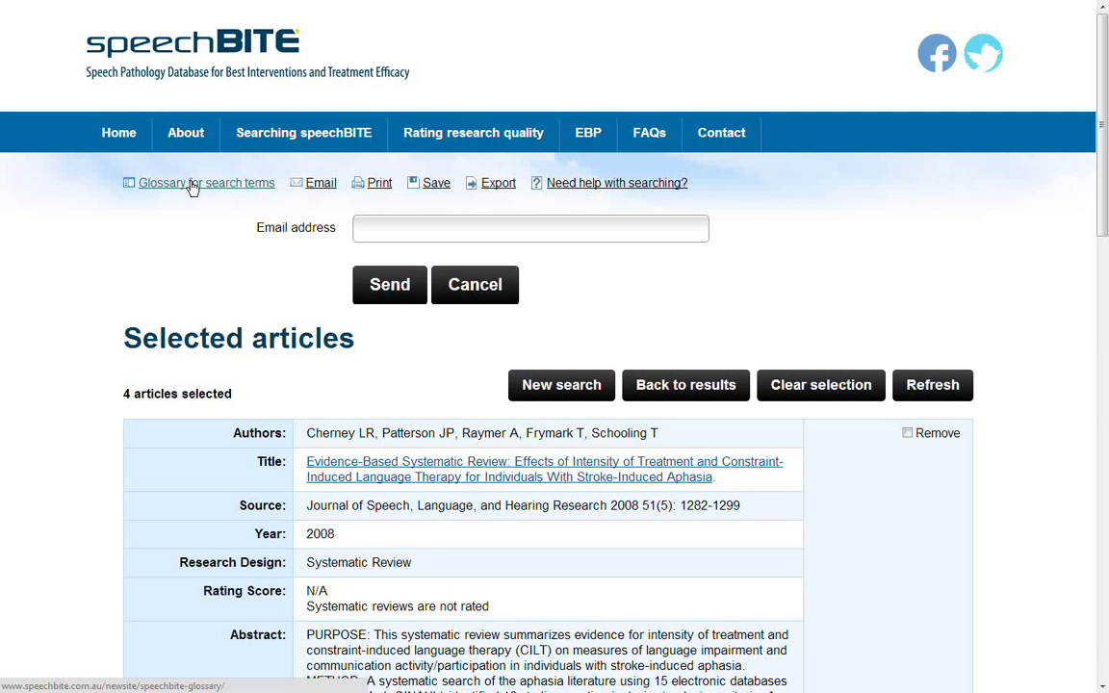
# - Open the 'Need help with searching?' Search Strategies help page
pyautogui.click(649, 188)
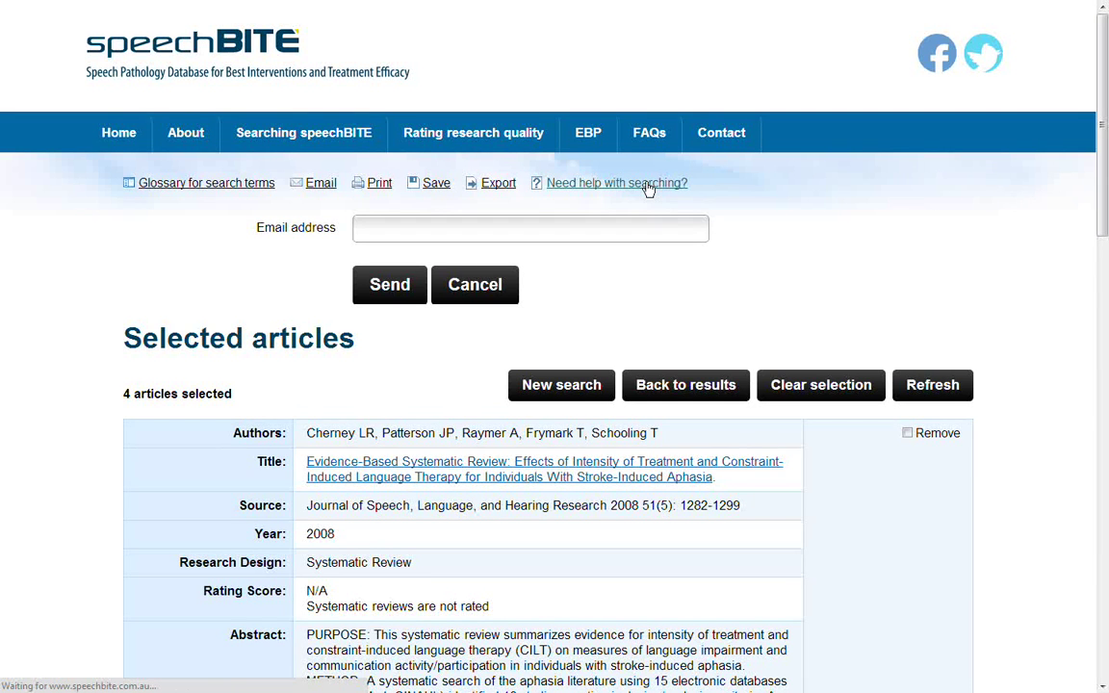